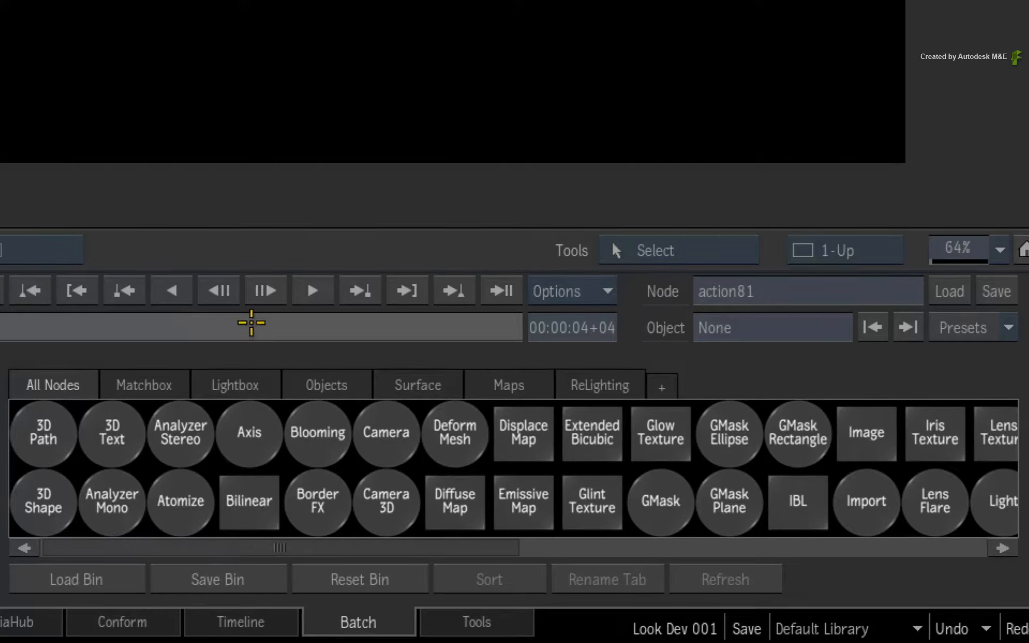
drag(540, 595, 581, 595)
drag(380, 545, 482, 547)
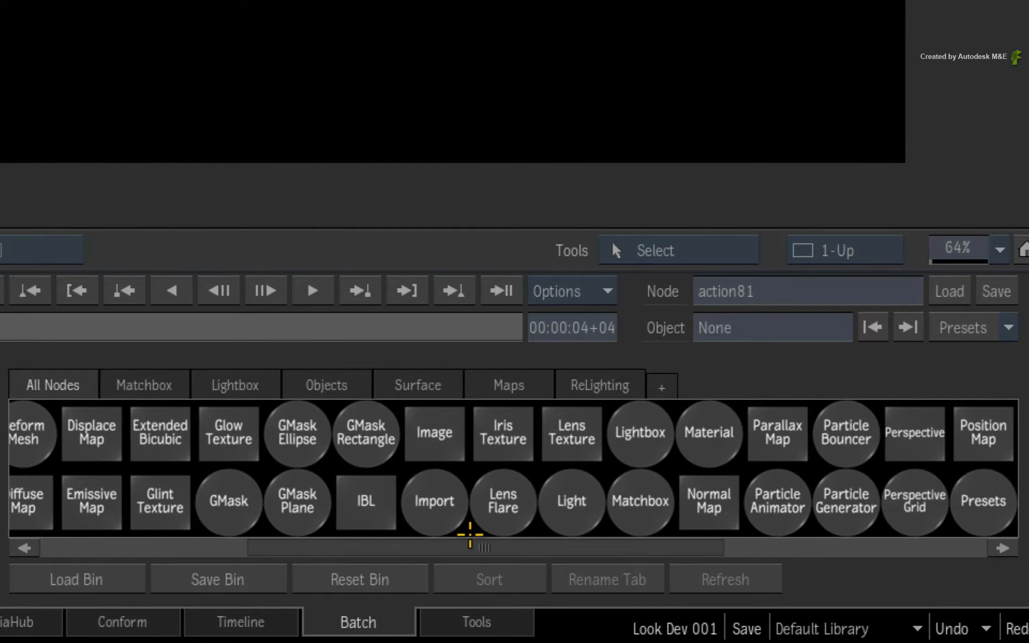
Add a GMask Ellipse object (gmask1) to the Action setup, ready to draw
click(297, 435)
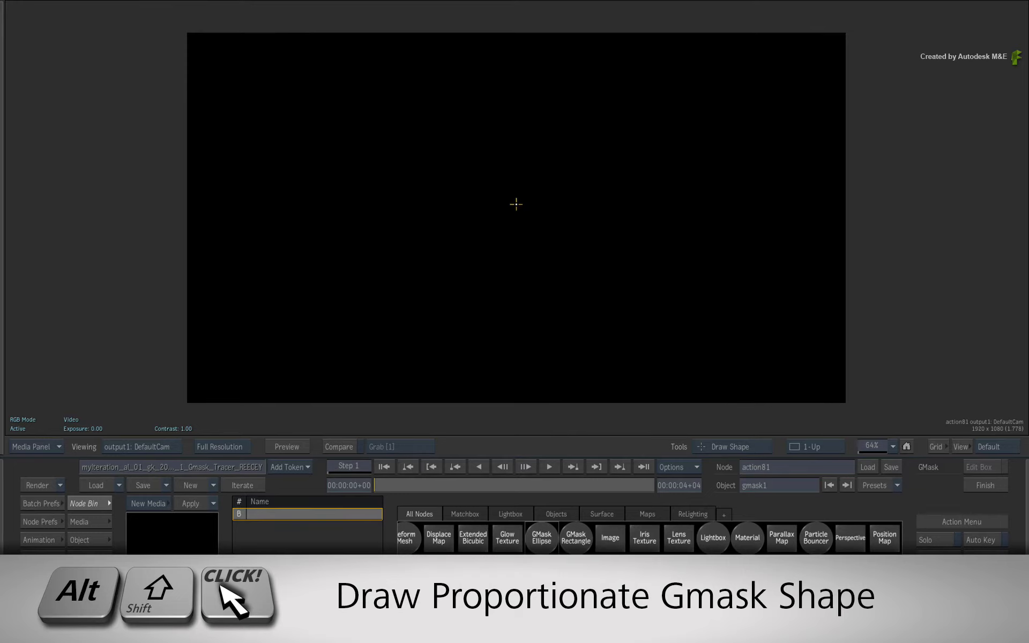
Draw a proportional circle mask outward from the frame centre, then undo it
mouse_move(516, 202)
mouse_down()
mouse_move(619, 264)
mouse_move(660, 313)
mouse_up()
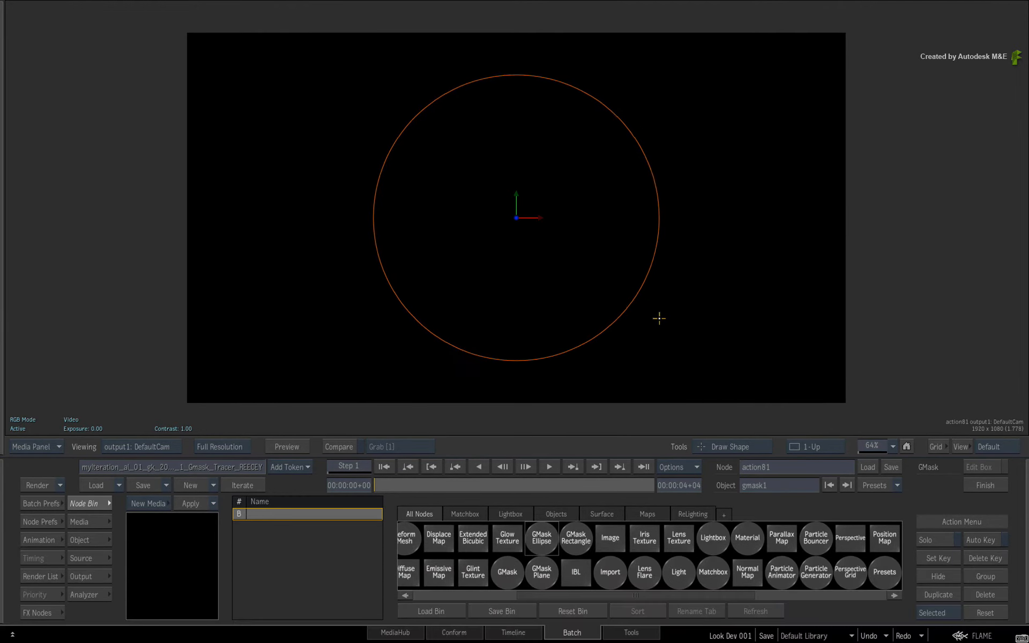
drag(660, 313, 668, 330)
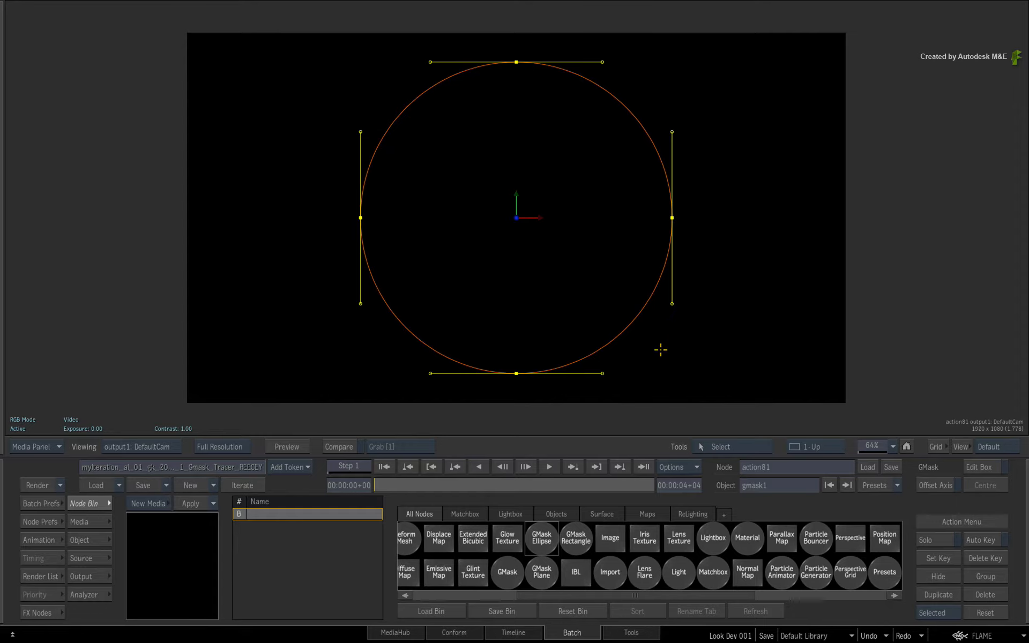
key(ctrl+z)
key(ctrl+z)
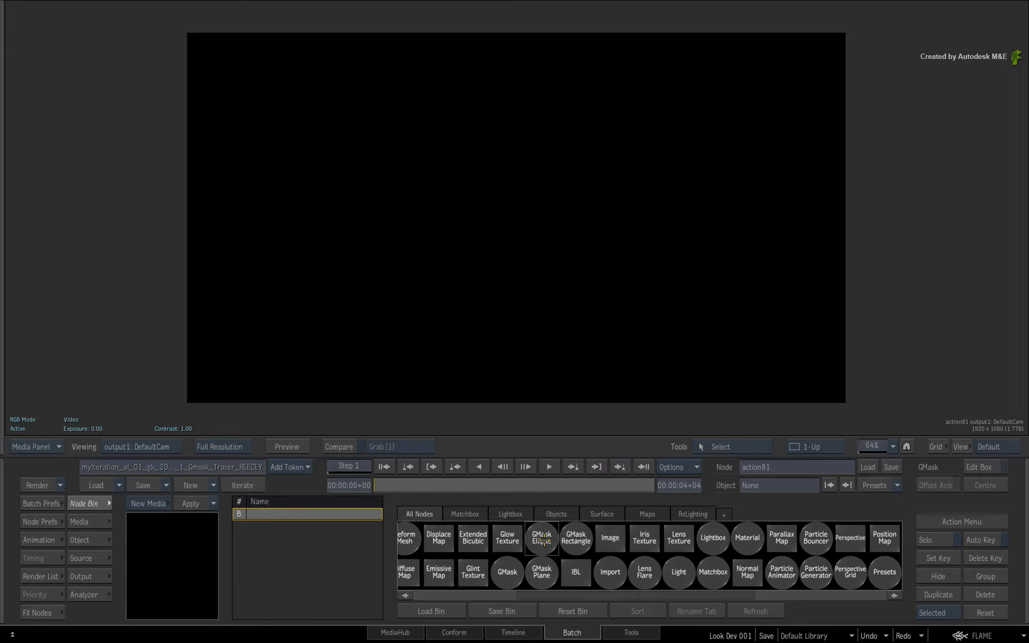
Draw a wide oval GMask ellipse from the frame centre, then undo it
click(541, 538)
mouse_move(522, 206)
mouse_down()
mouse_move(726, 238)
mouse_move(720, 251)
mouse_up()
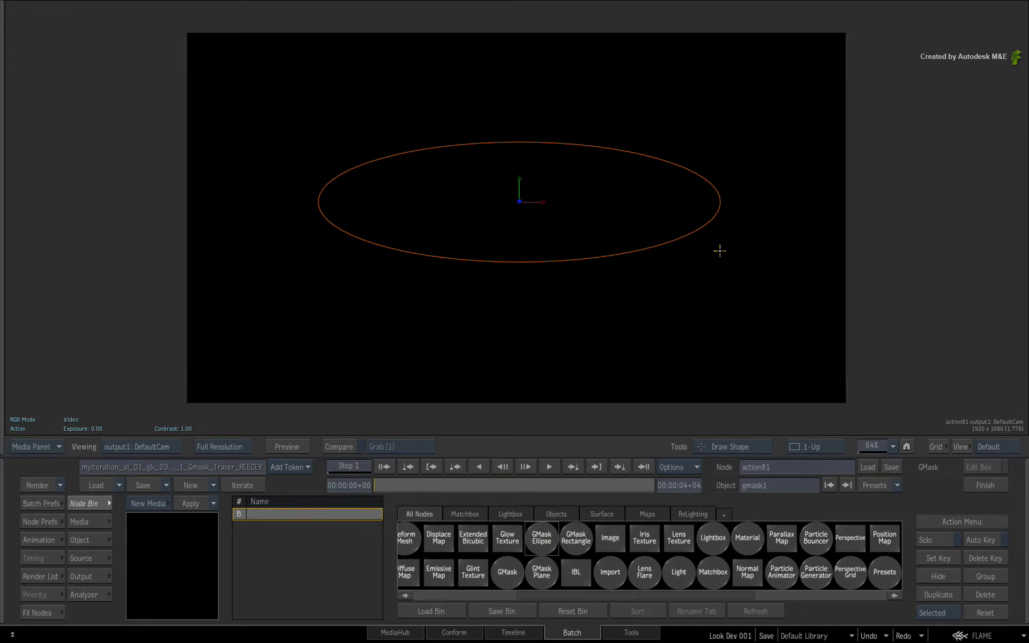
drag(719, 250, 792, 282)
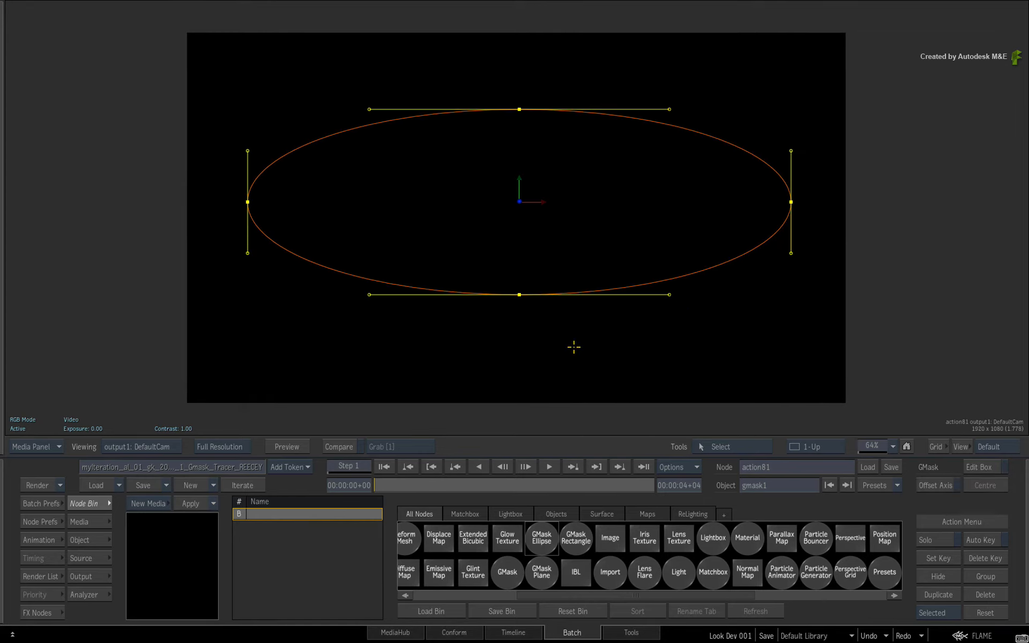
key(ctrl+z)
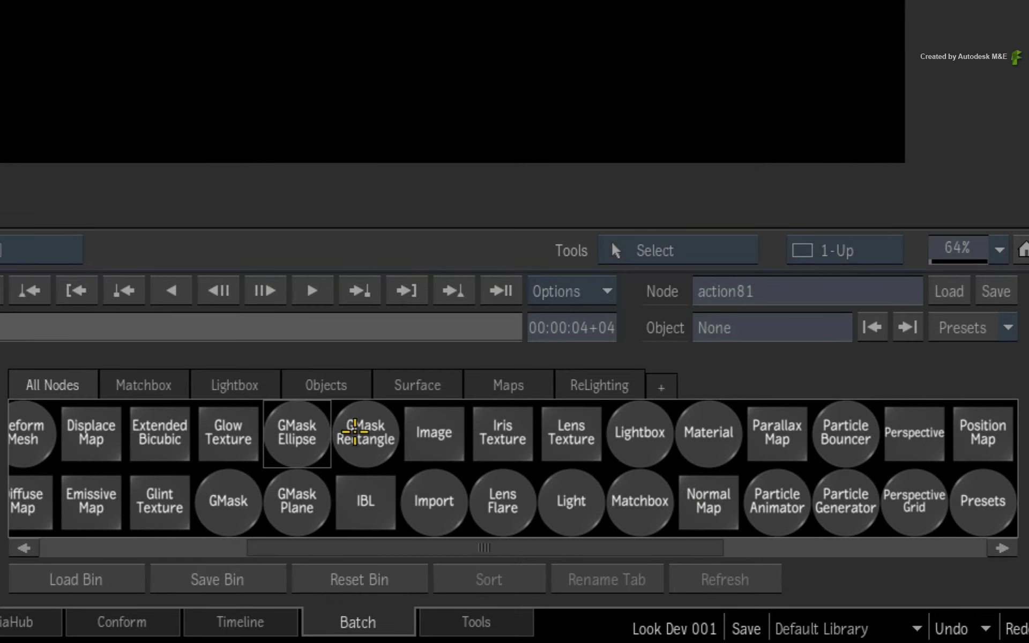
Draw a square GMask rectangle proportionally outward from the frame centre
click(365, 432)
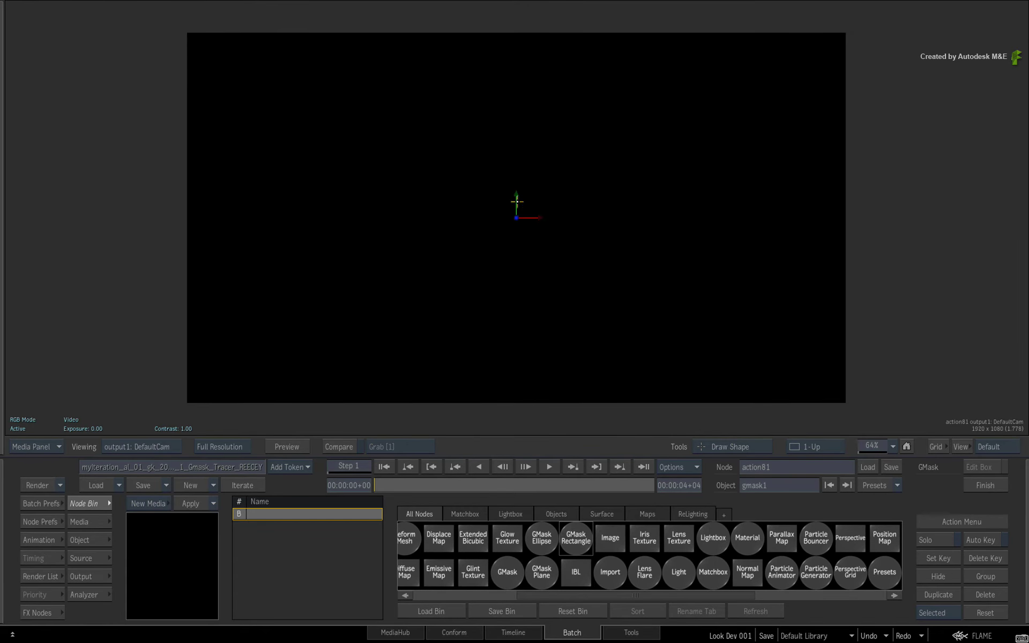
drag(517, 198, 644, 274)
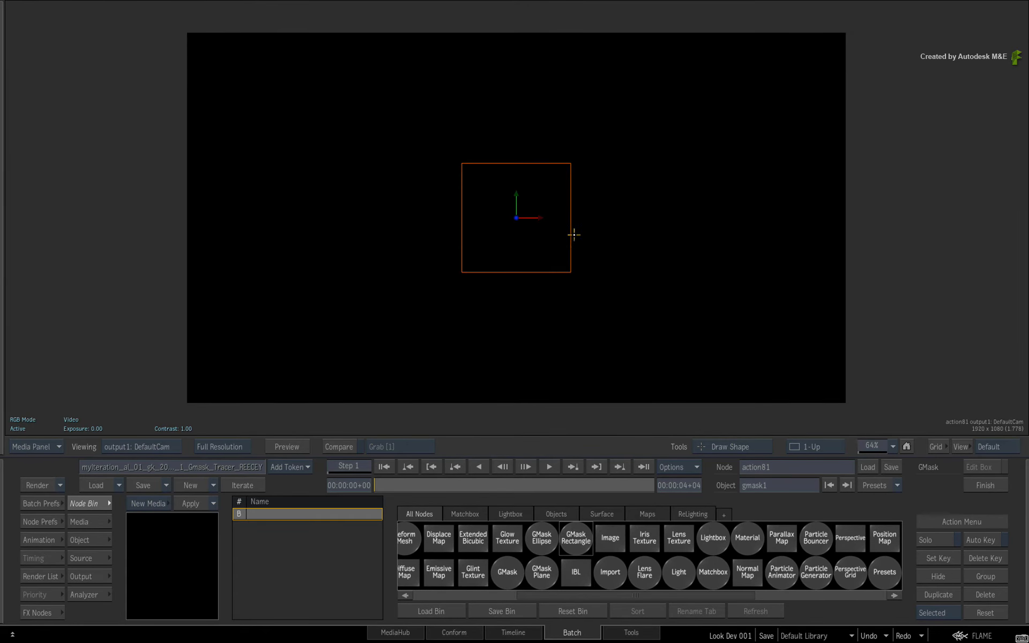